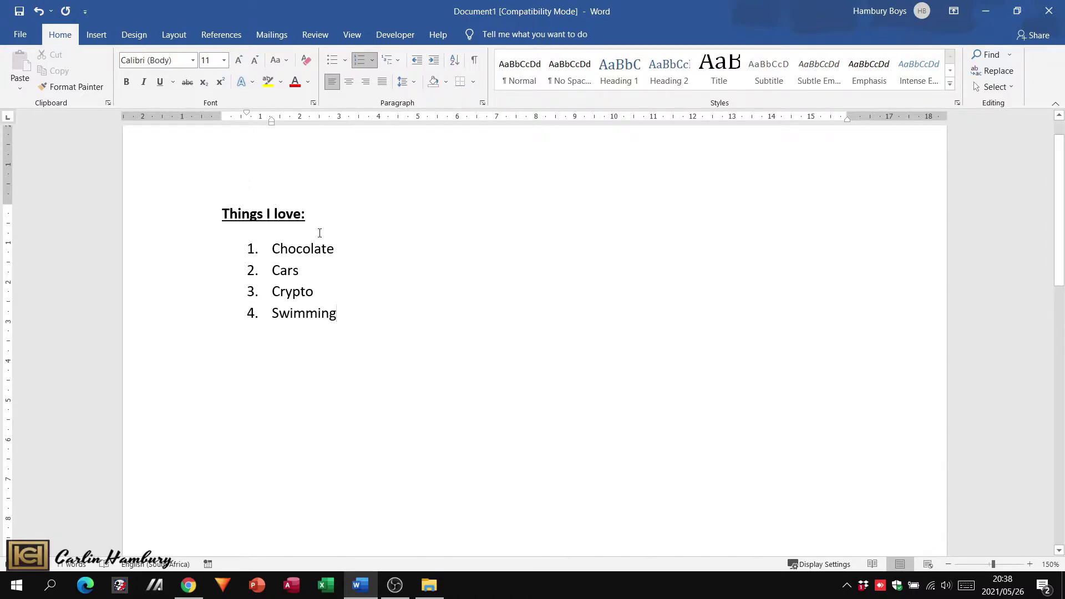
Step: Delete the entire "Things I love:" heading and numbered list, including leftover numbering, and enter a first name on the empty line
{"action": "left_click_drag", "start_coordinate": [385, 350], "coordinate": [161, 204]}
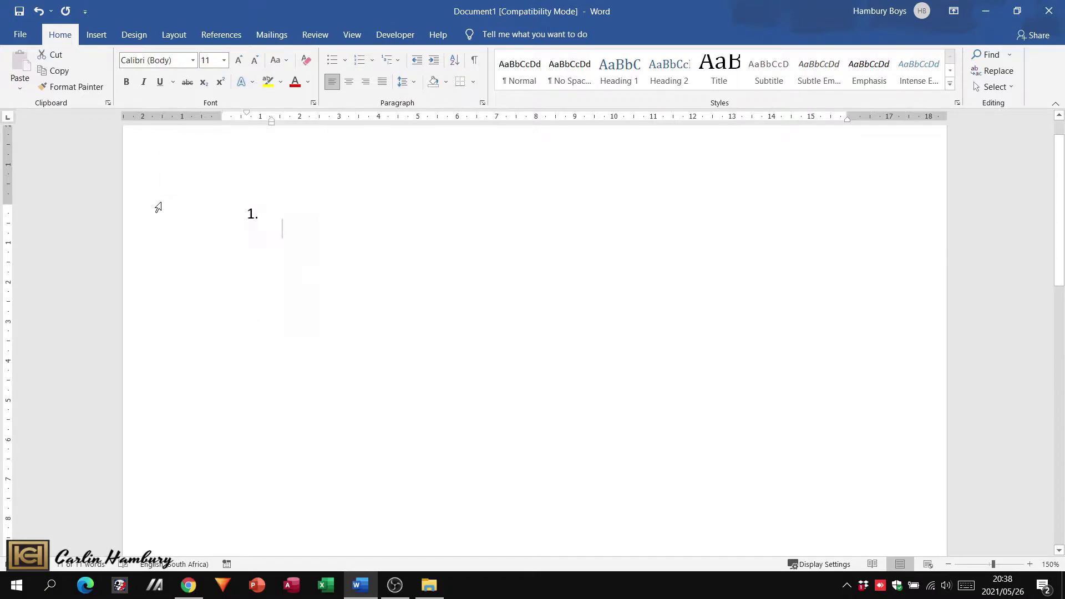
{"action": "key", "text": "Delete"}
{"action": "key", "text": "BackSpace"}
{"action": "key", "text": "BackSpace"}
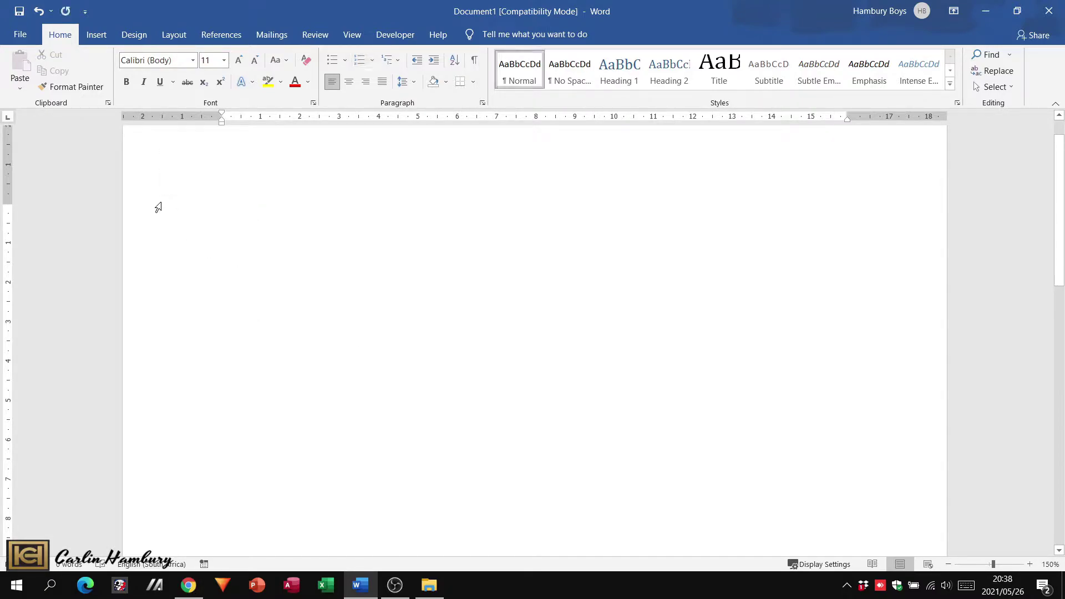
{"action": "type", "text": "John"}
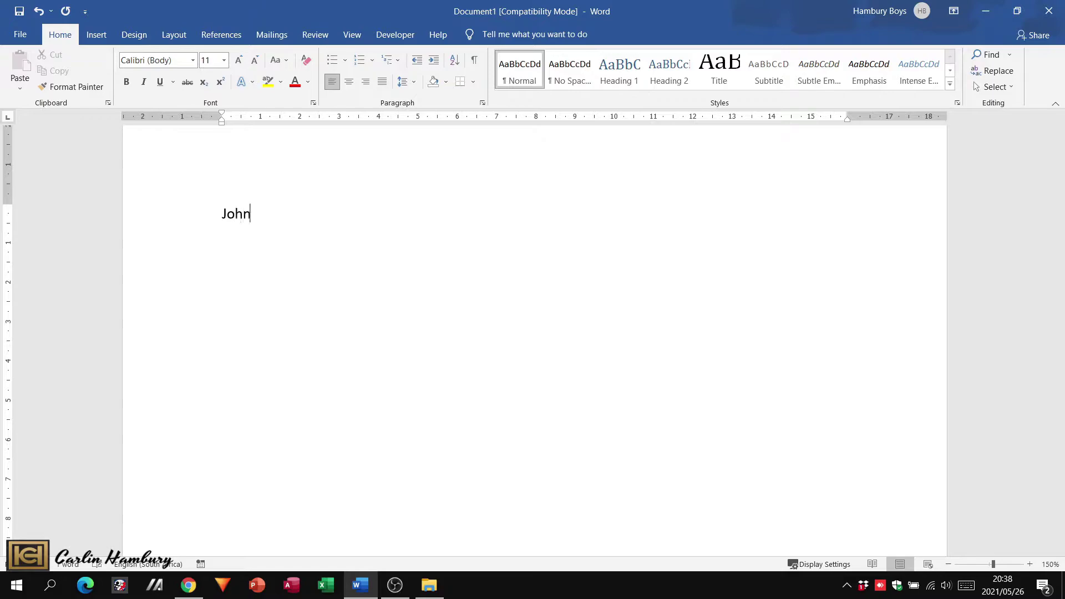
Step: Indent the first name by six default tab stops from the start of its line
{"action": "key", "text": "Left"}
{"action": "key", "text": "Left"}
{"action": "key", "text": "Left"}
{"action": "key", "text": "Tab"}
{"action": "key", "text": "Tab"}
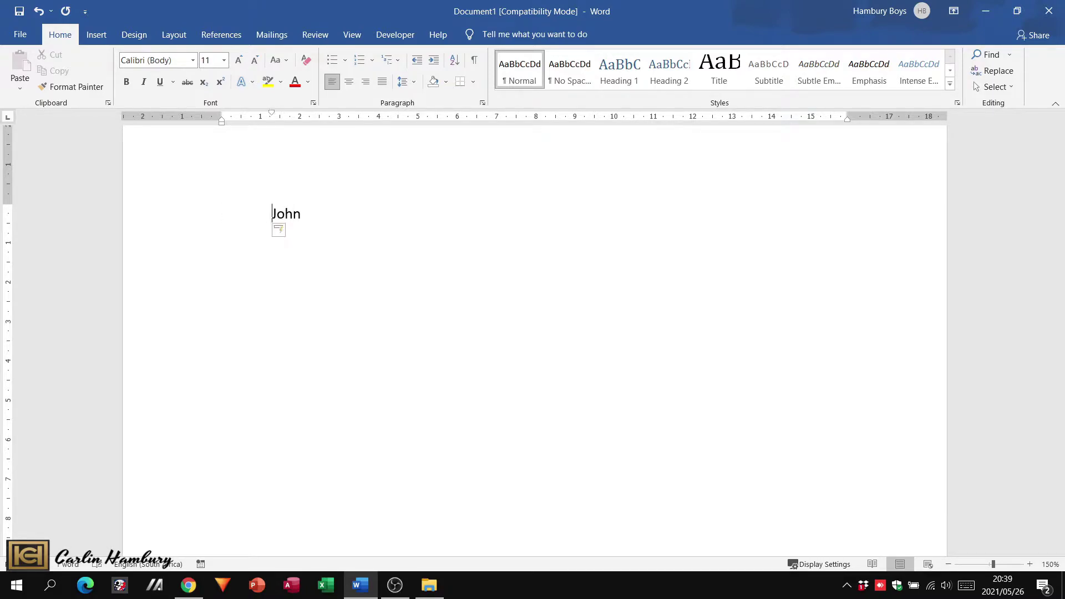
{"action": "key", "text": "Tab"}
{"action": "key", "text": "Tab"}
{"action": "key", "text": "Tab"}
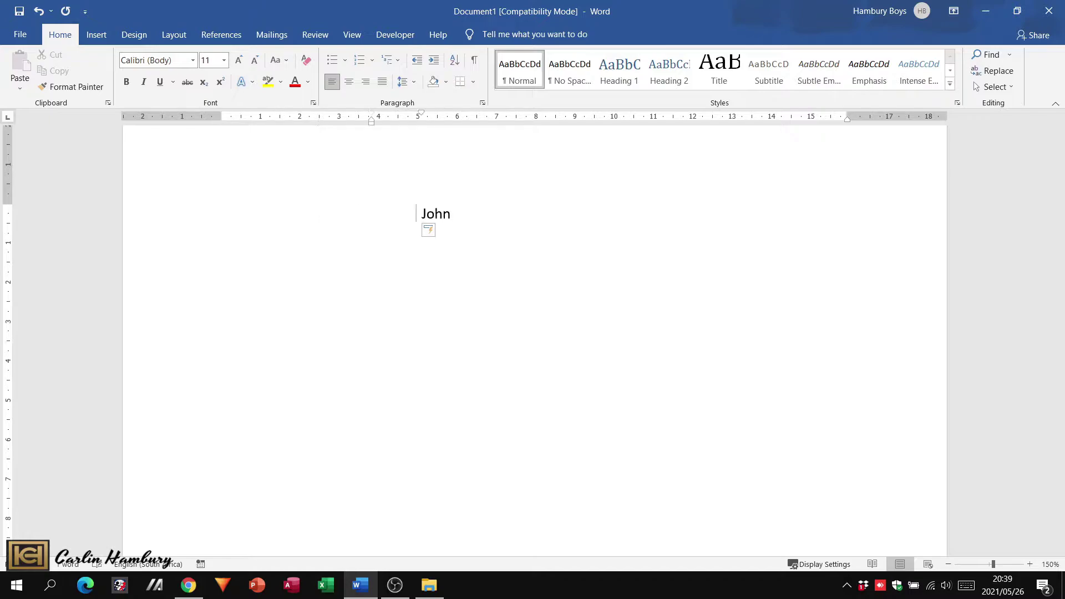
{"action": "key", "text": "Tab"}
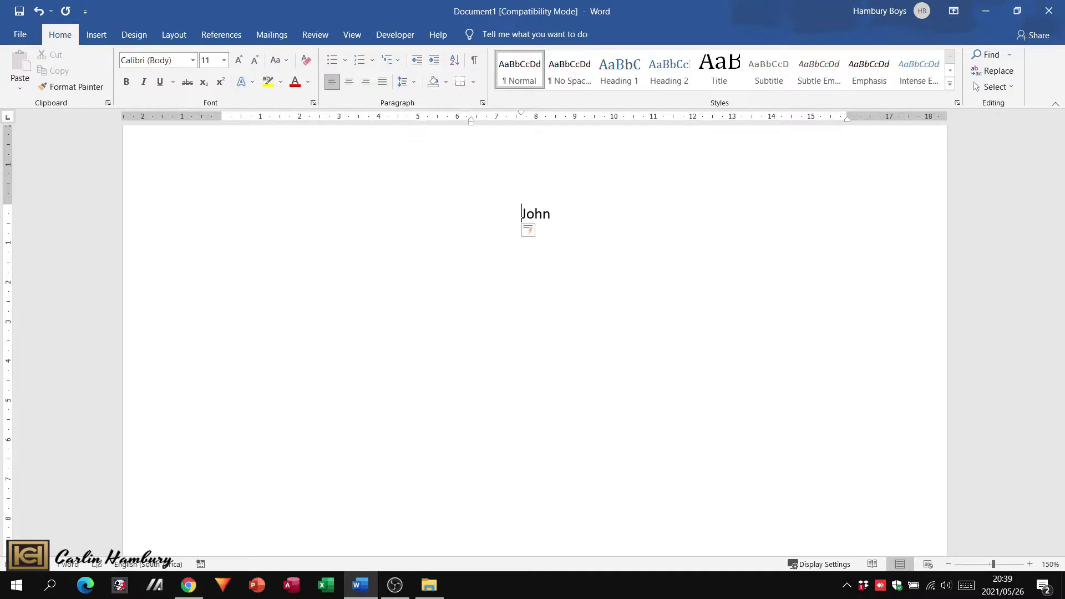
Step: Remove all the tab indentation in front of the first name
{"action": "key", "text": "BackSpace"}
{"action": "key", "text": "BackSpace"}
{"action": "key", "text": "BackSpace"}
{"action": "key", "text": "BackSpace"}
{"action": "key", "text": "BackSpace"}
{"action": "key", "text": "BackSpace"}
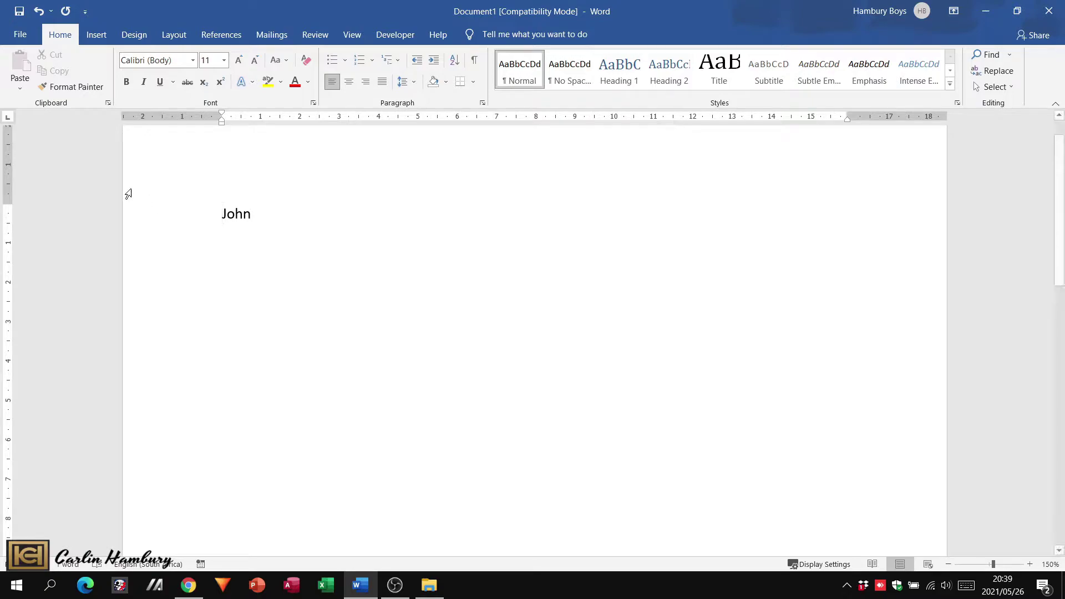
Step: Set a left-aligned tab stop without leader at 2 cm for the name's paragraph, and test it after the name
{"action": "left_click", "coordinate": [254, 213]}
{"action": "left_click", "coordinate": [251, 214]}
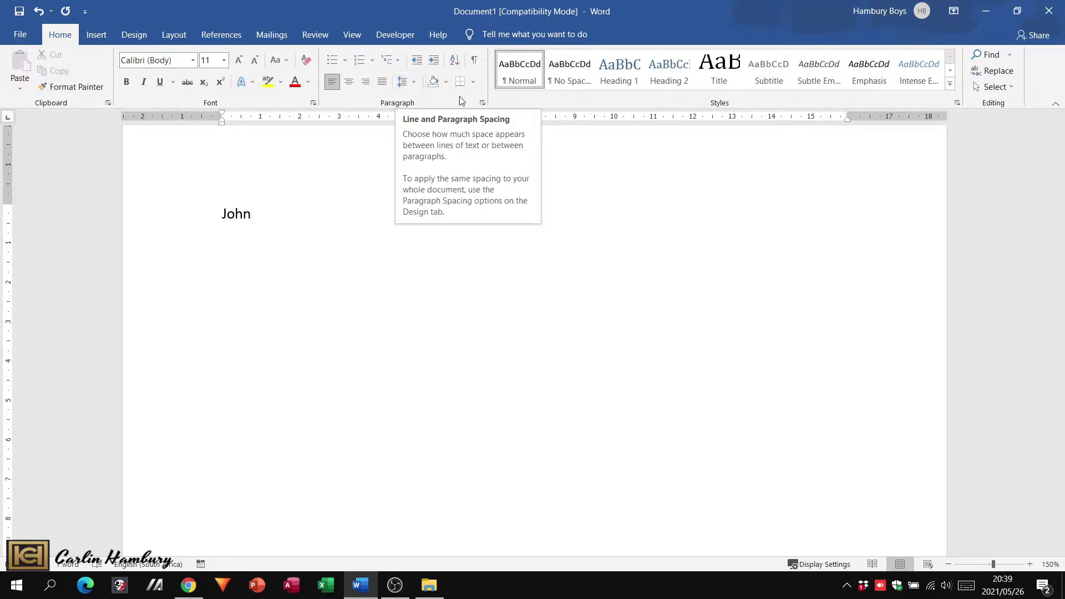
{"action": "left_click", "coordinate": [483, 105]}
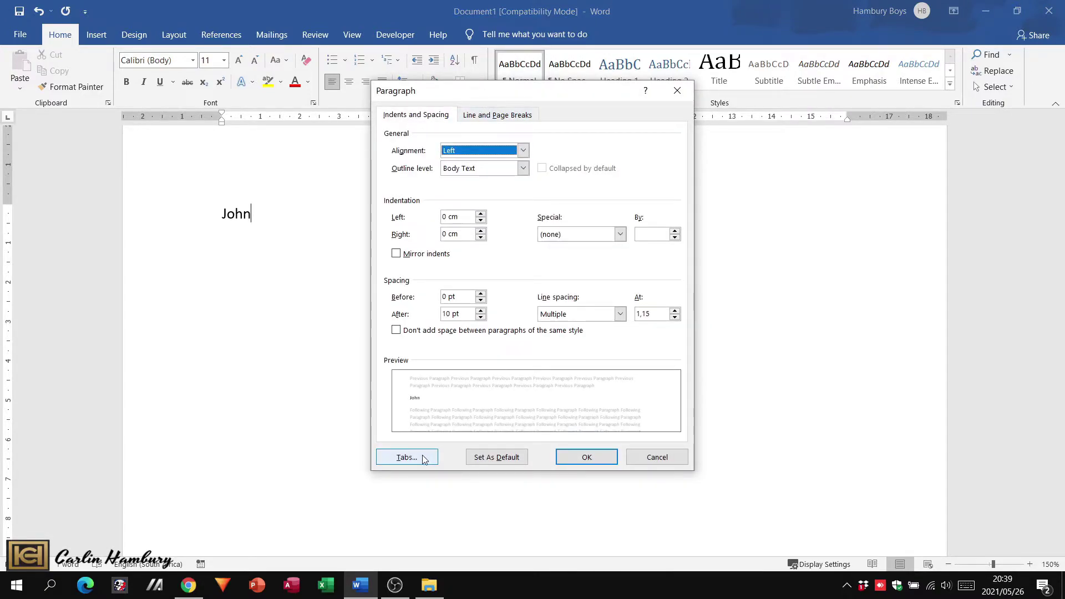
{"action": "left_click", "coordinate": [641, 457]}
{"action": "left_click", "coordinate": [414, 84]}
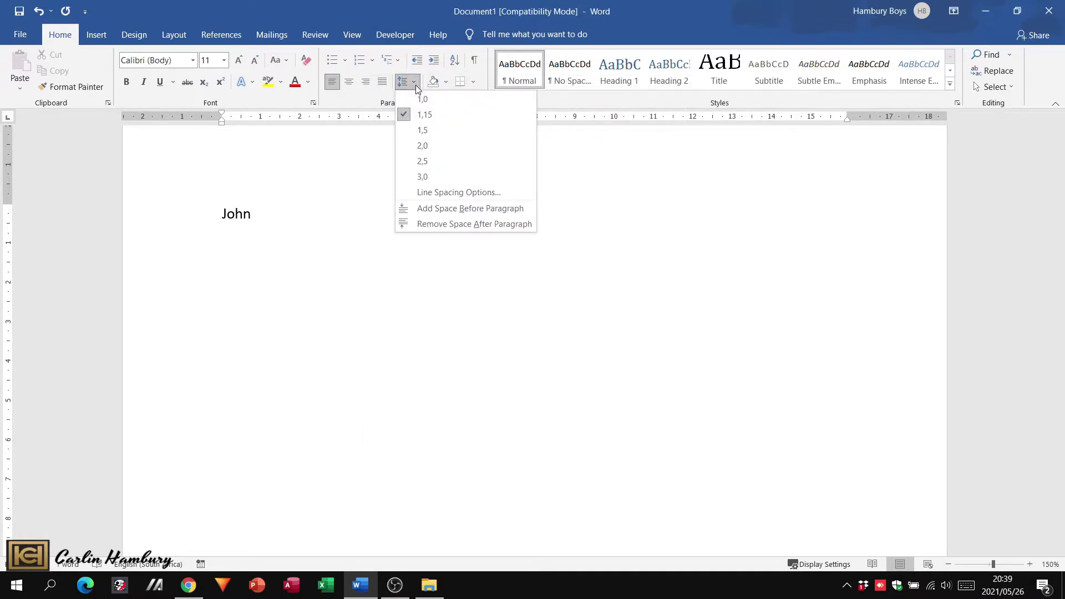
{"action": "left_click", "coordinate": [437, 194]}
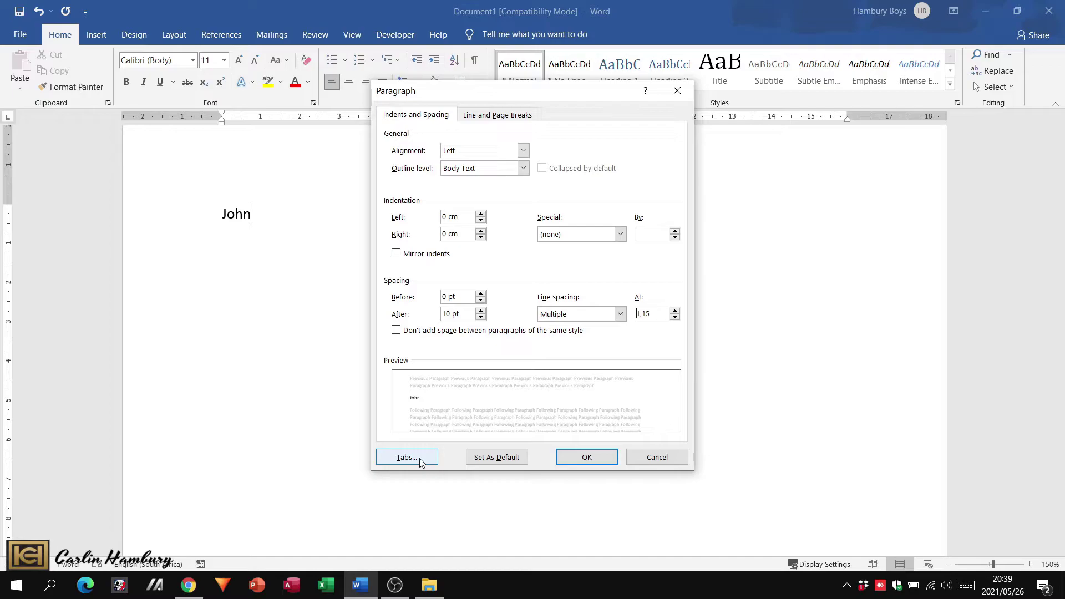
{"action": "left_click", "coordinate": [420, 461]}
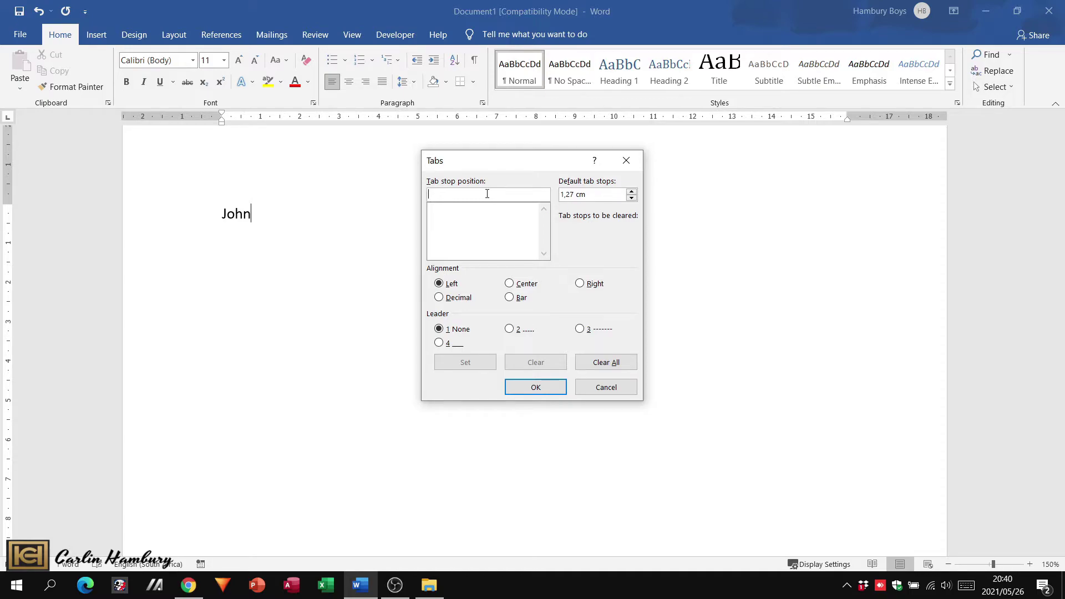
{"action": "type", "text": "2cm"}
{"action": "key", "text": "Return"}
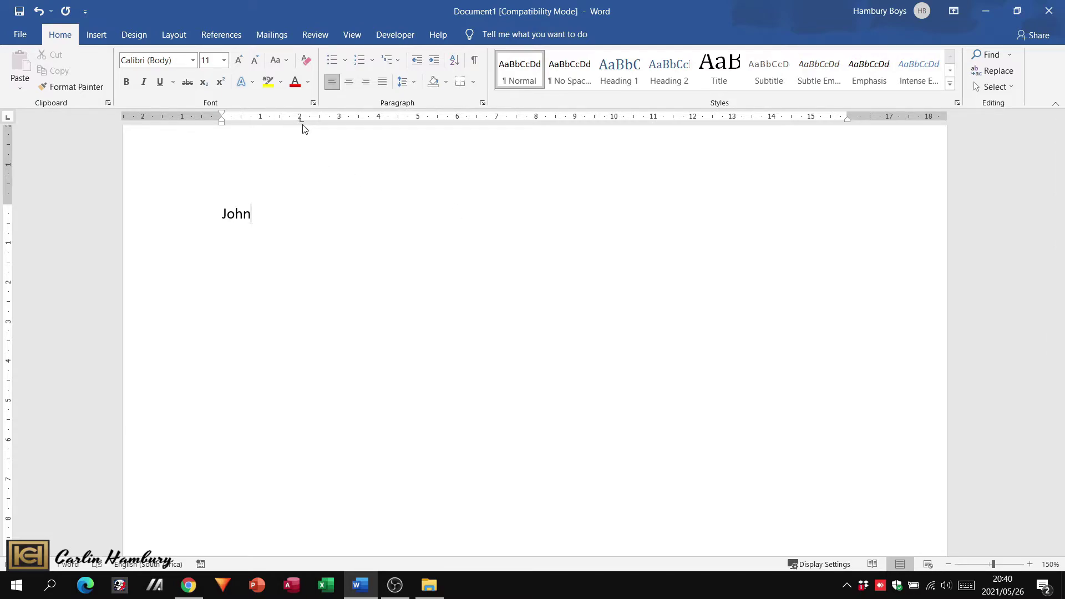
{"action": "key", "text": "Tab"}
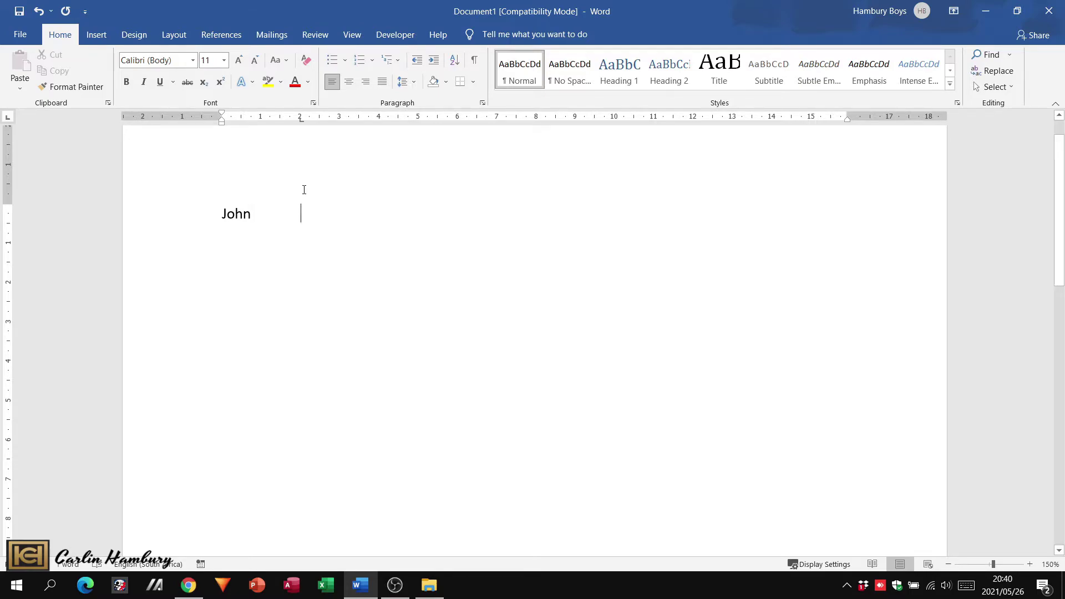
{"action": "key", "text": "BackSpace"}
Step: Add a centred tab stop at 6 cm with a dotted leader to the name's paragraph
{"action": "left_click", "coordinate": [412, 85]}
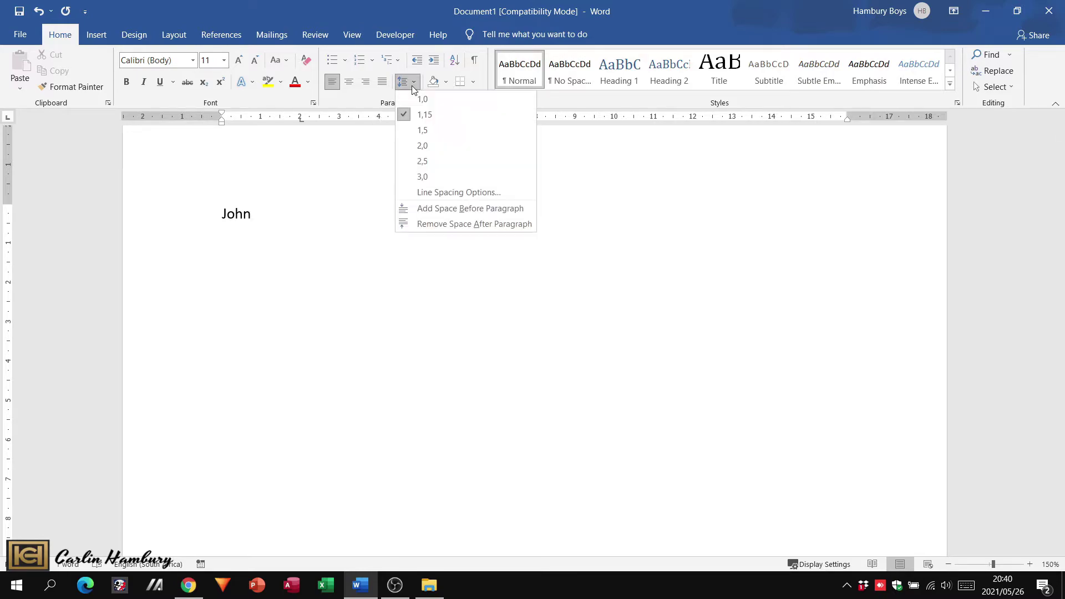
{"action": "left_click", "coordinate": [426, 198]}
{"action": "left_click", "coordinate": [408, 454]}
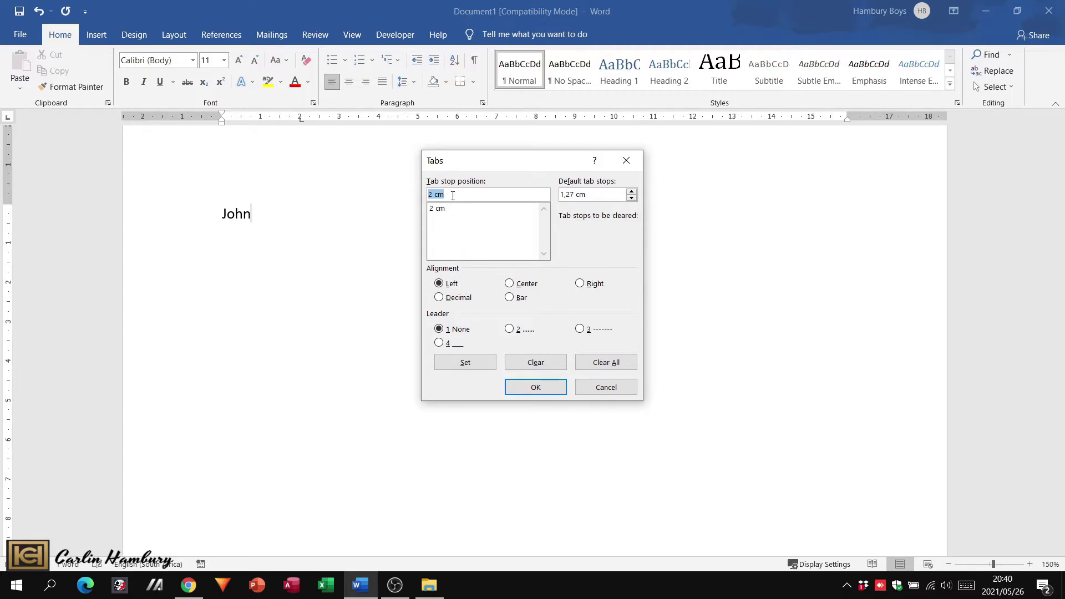
{"action": "type", "text": "6"}
{"action": "left_click", "coordinate": [509, 284]}
{"action": "left_click", "coordinate": [509, 329]}
{"action": "left_click", "coordinate": [488, 368]}
Step: Add a right-aligned tab stop at 14 cm with a dashed leader and apply the tab settings
{"action": "type", "text": "14"}
{"action": "left_click", "coordinate": [580, 329]}
{"action": "left_click", "coordinate": [580, 284]}
{"action": "left_click", "coordinate": [482, 367]}
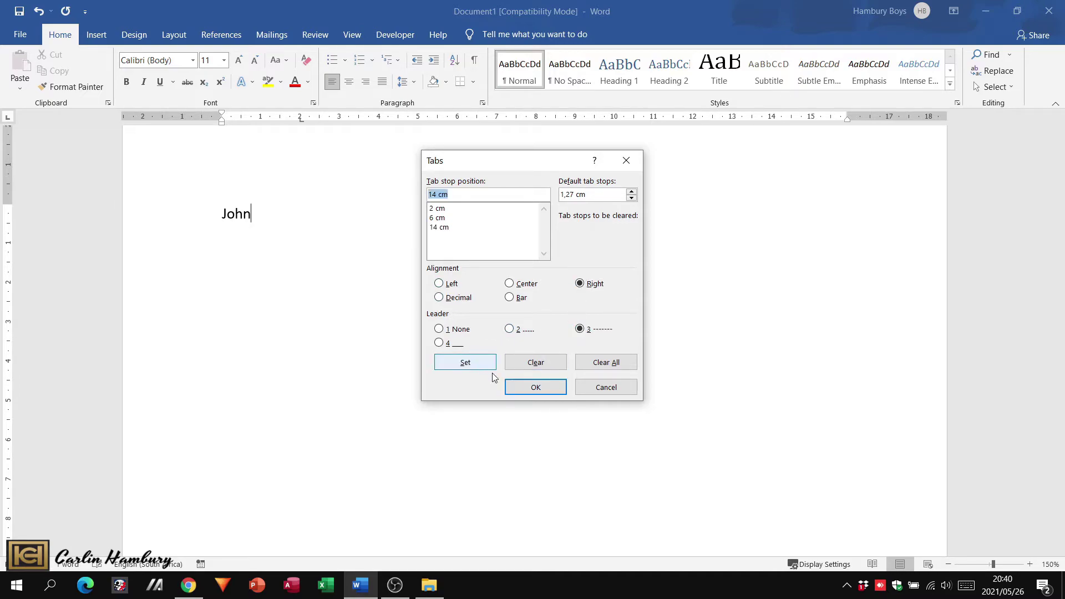
{"action": "left_click", "coordinate": [517, 383]}
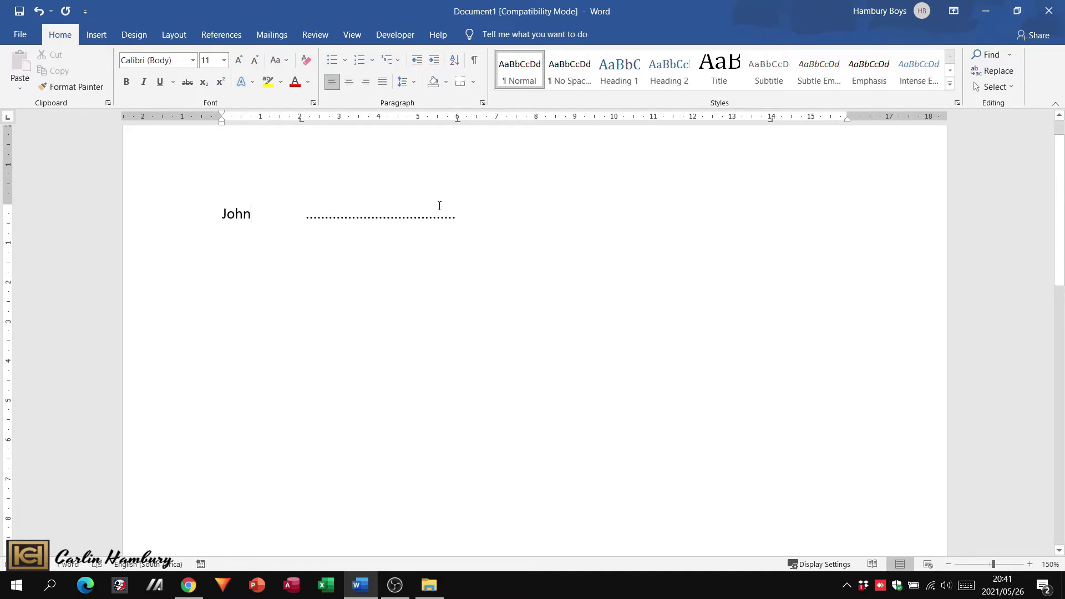
Step: Tab the first line through to 14 cm and add a second tabbed line with another first name, "sdf" and "ssdfhjhk"
{"action": "key", "text": "Tab"}
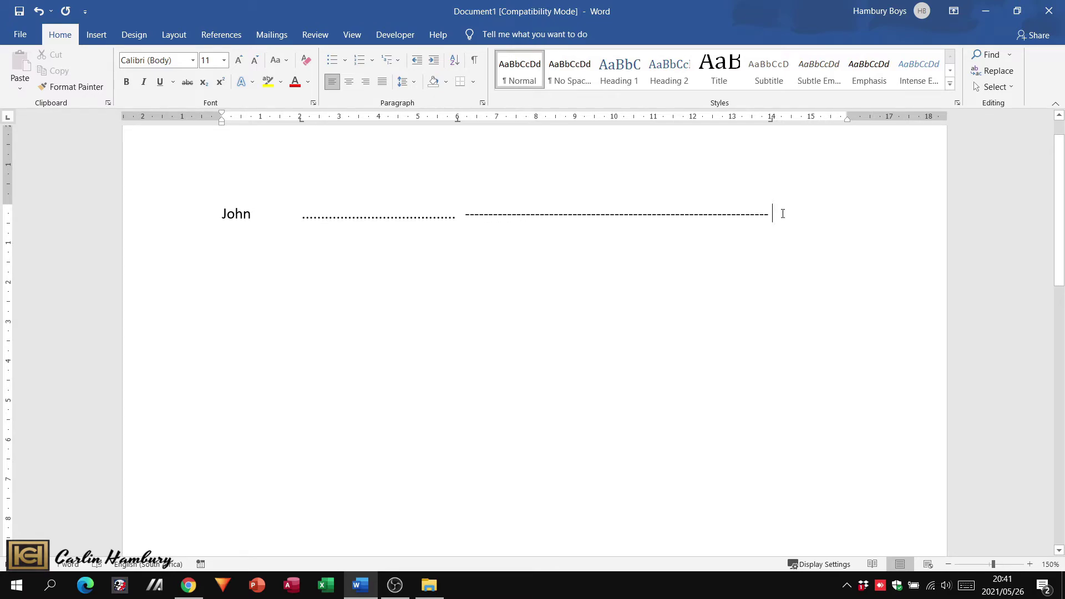
{"action": "key", "text": "Return"}
{"action": "type", "text": "Carlin"}
{"action": "key", "text": "Tab"}
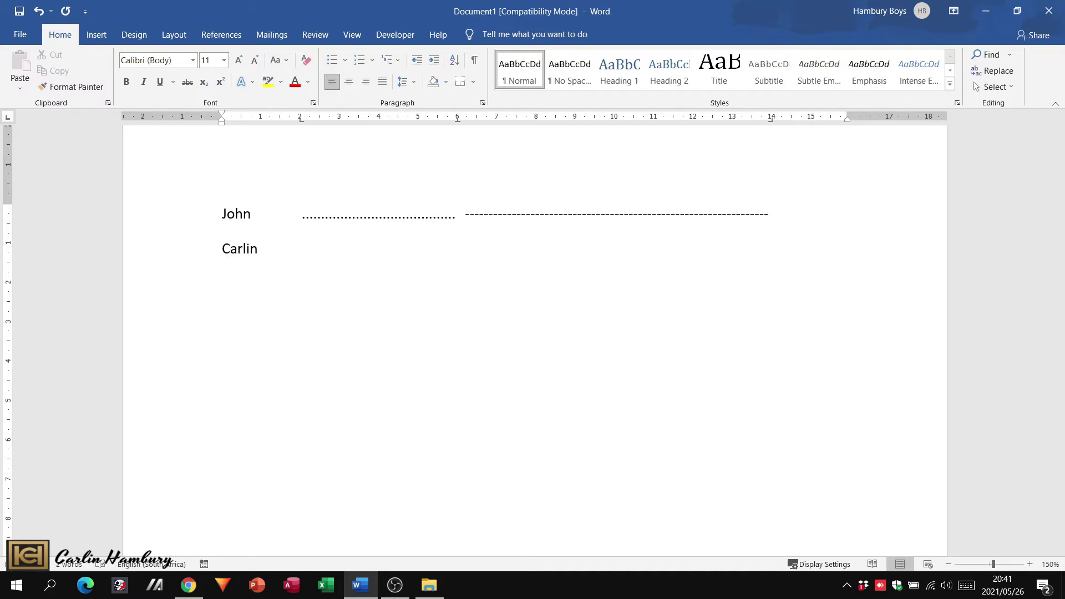
{"action": "type", "text": "sdf"}
{"action": "key", "text": "Tab"}
{"action": "type", "text": "ssdfhjhk"}
{"action": "key", "text": "Tab"}
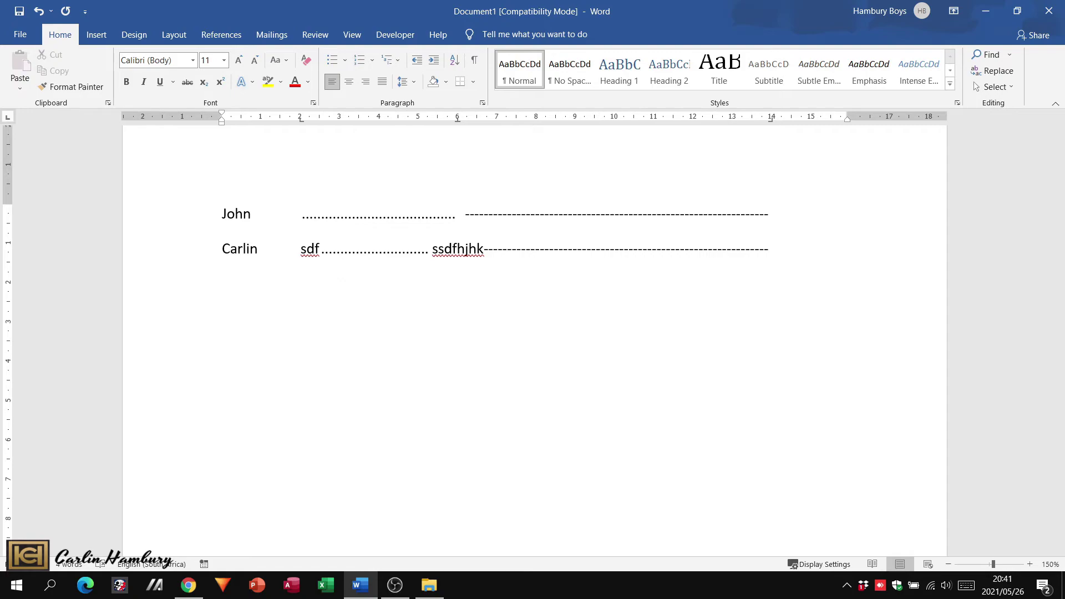
Step: Add a line reading "Cars" with "page 2" at the centred 6 cm tab stop
{"action": "type", "text": "Cars"}
{"action": "key", "text": "Tab"}
{"action": "type", "text": "page 2"}
{"action": "key", "text": "Return"}
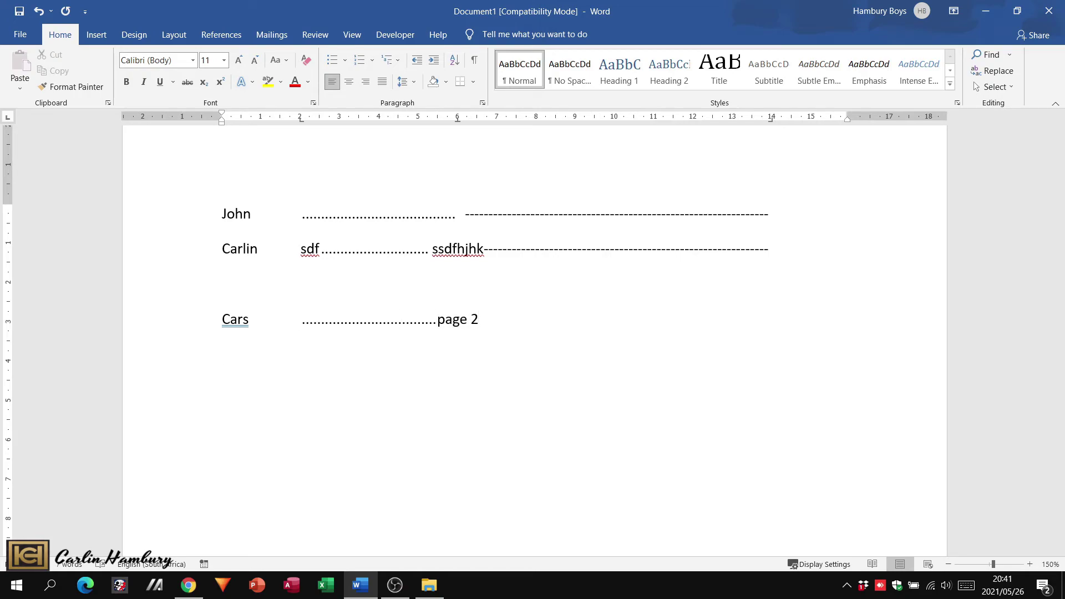
Step: Add a line reading "Dogs" with "Page 3" at the right-aligned 14 cm tab stop
{"action": "type", "text": "Dogs"}
{"action": "key", "text": "Tab"}
{"action": "key", "text": "Tab"}
{"action": "type", "text": "Pag"}
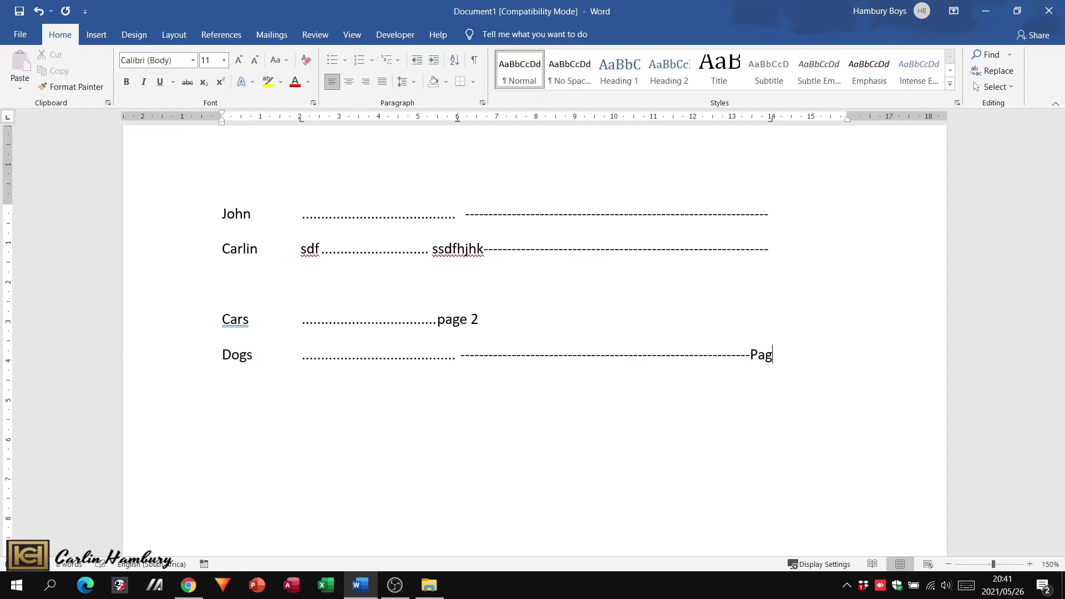
{"action": "type", "text": "e 3"}
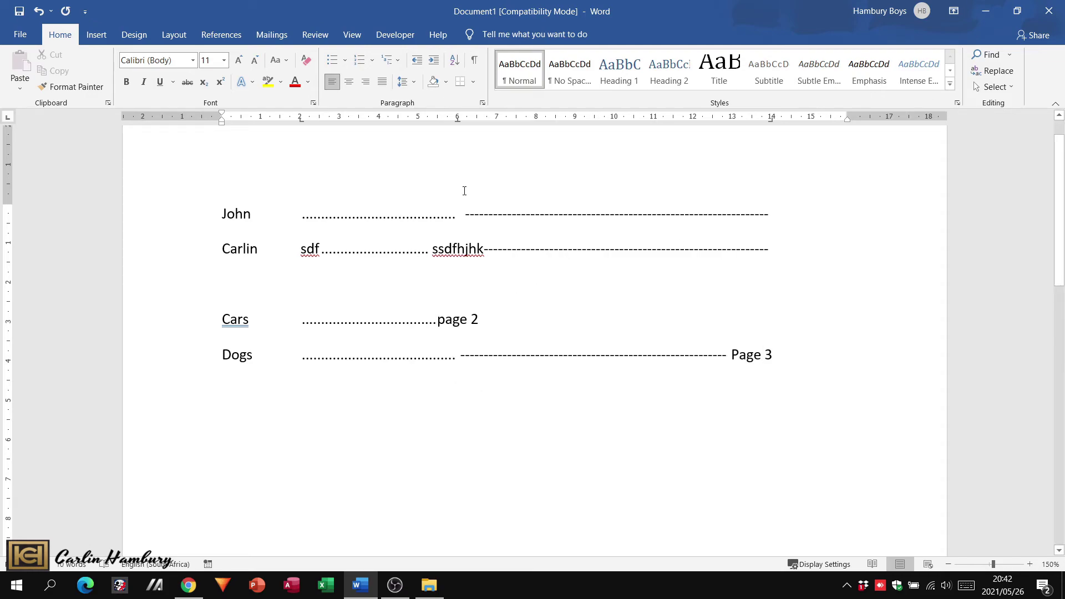
{"action": "left_click", "coordinate": [415, 85]}
{"action": "left_click", "coordinate": [436, 194]}
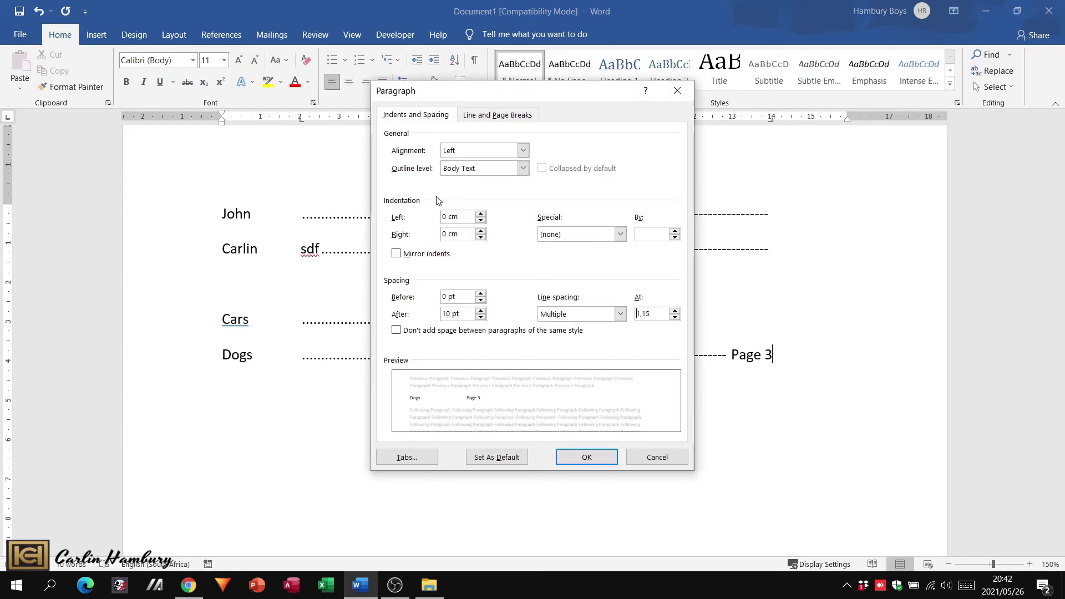
{"action": "left_click", "coordinate": [640, 464]}
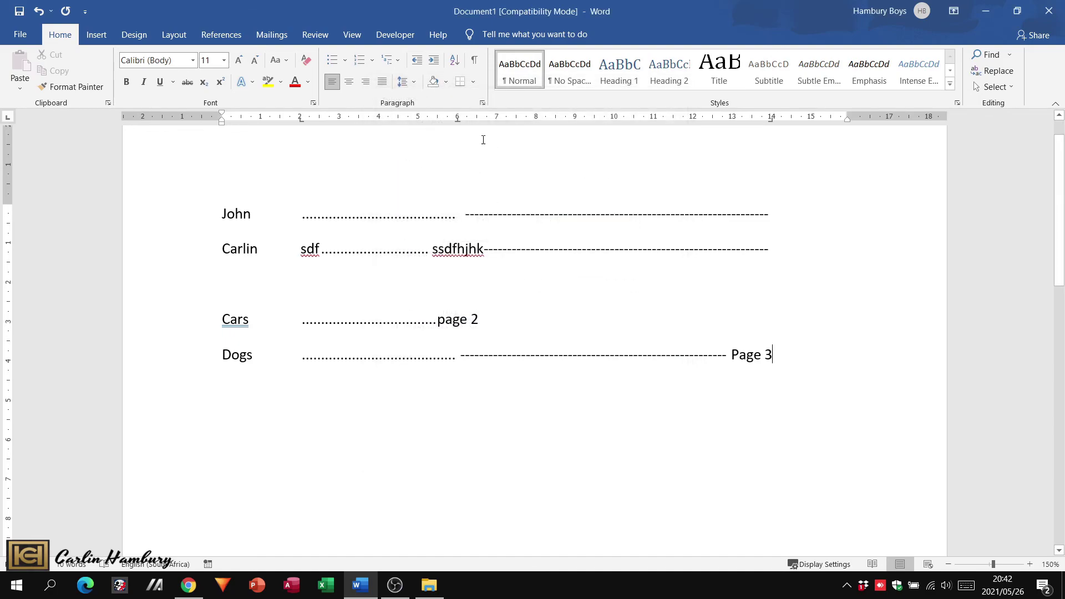
Step: Clear all custom tab stops from the "Dogs" line
{"action": "left_click", "coordinate": [483, 104]}
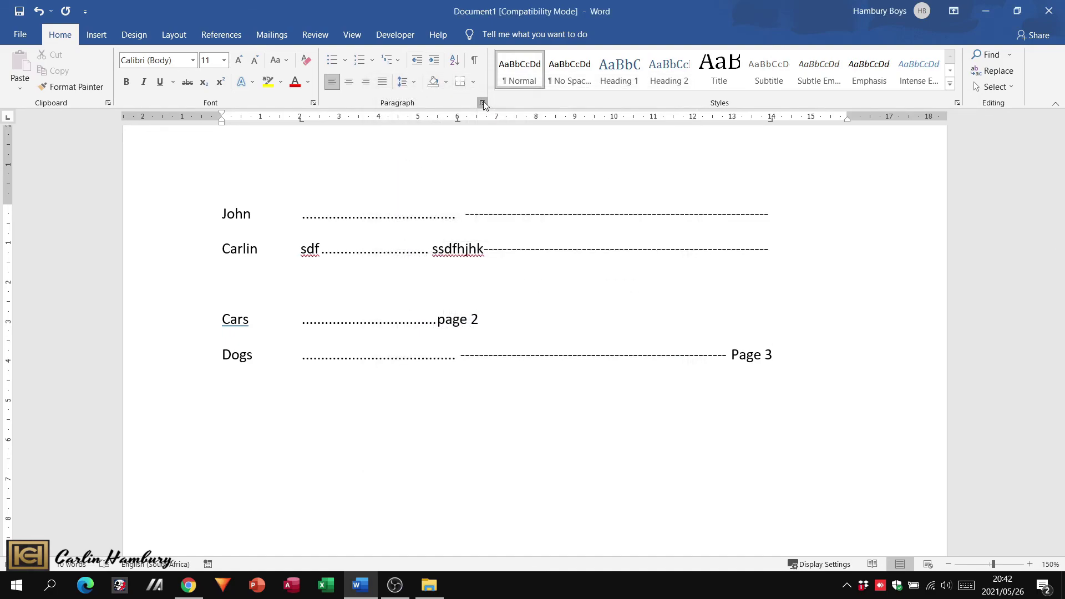
{"action": "left_click", "coordinate": [416, 459]}
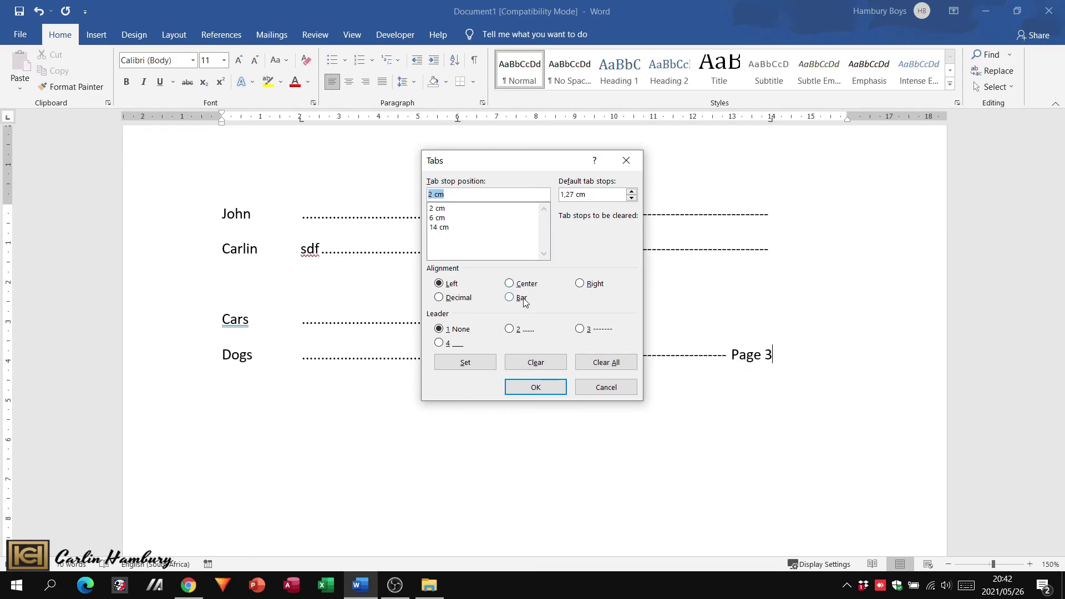
{"action": "left_click", "coordinate": [597, 366]}
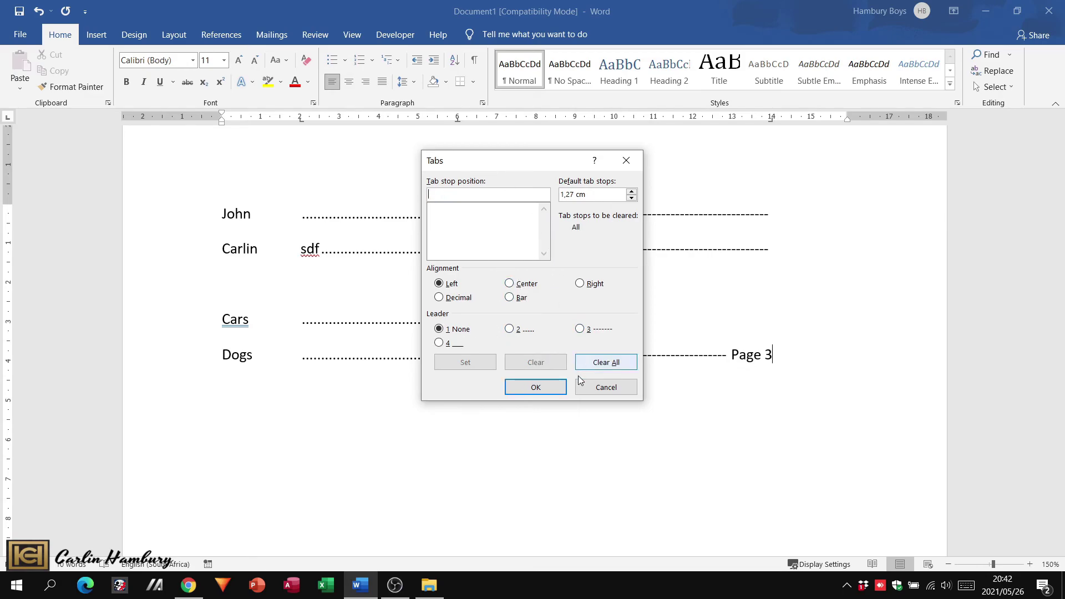
{"action": "left_click", "coordinate": [558, 386]}
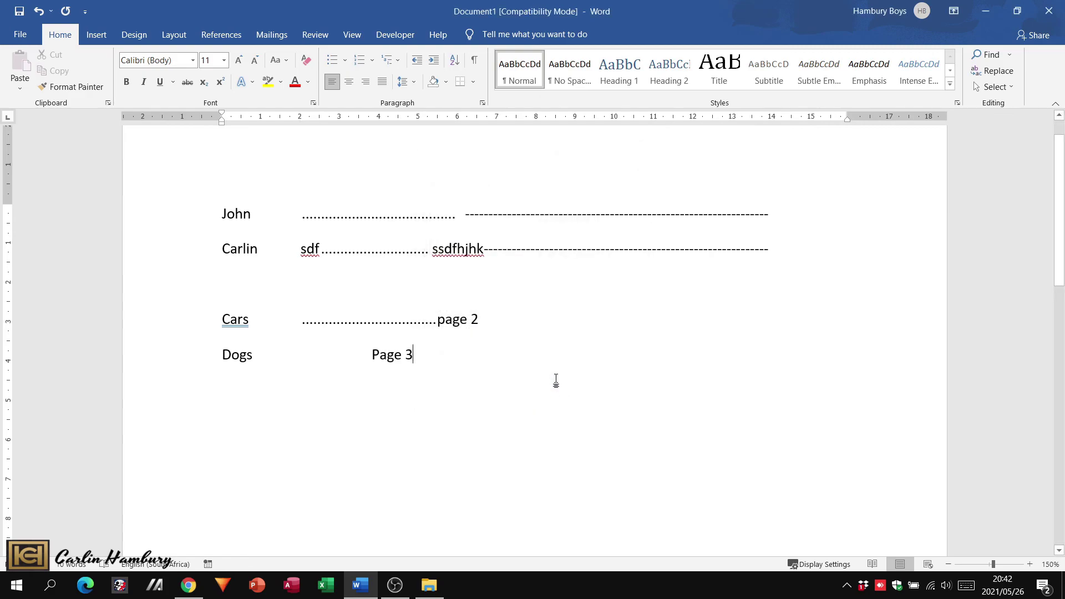